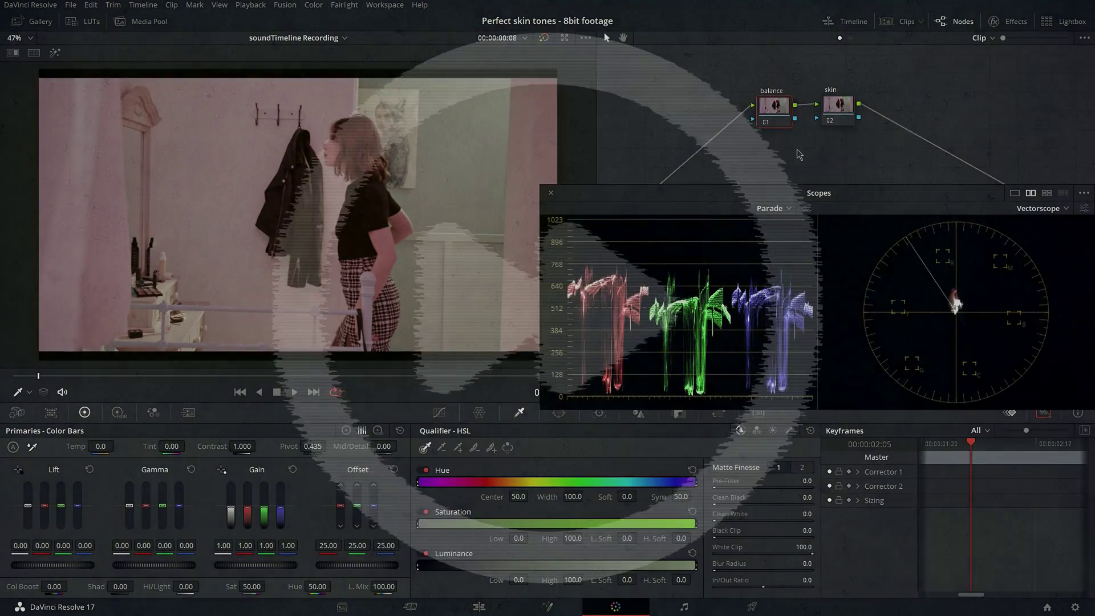
# Nudge the image balance toward green and switch the viewer's on-screen tool to Qualifier.
pyautogui.click(313, 5)
pyautogui.click(602, 399)
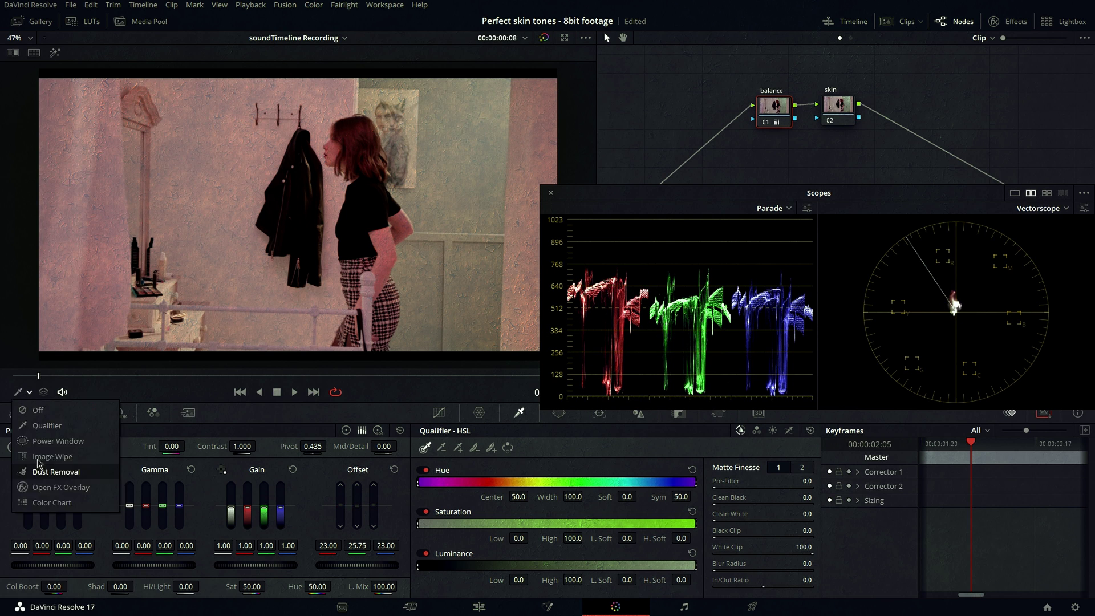
pyautogui.click(29, 392)
pyautogui.click(34, 417)
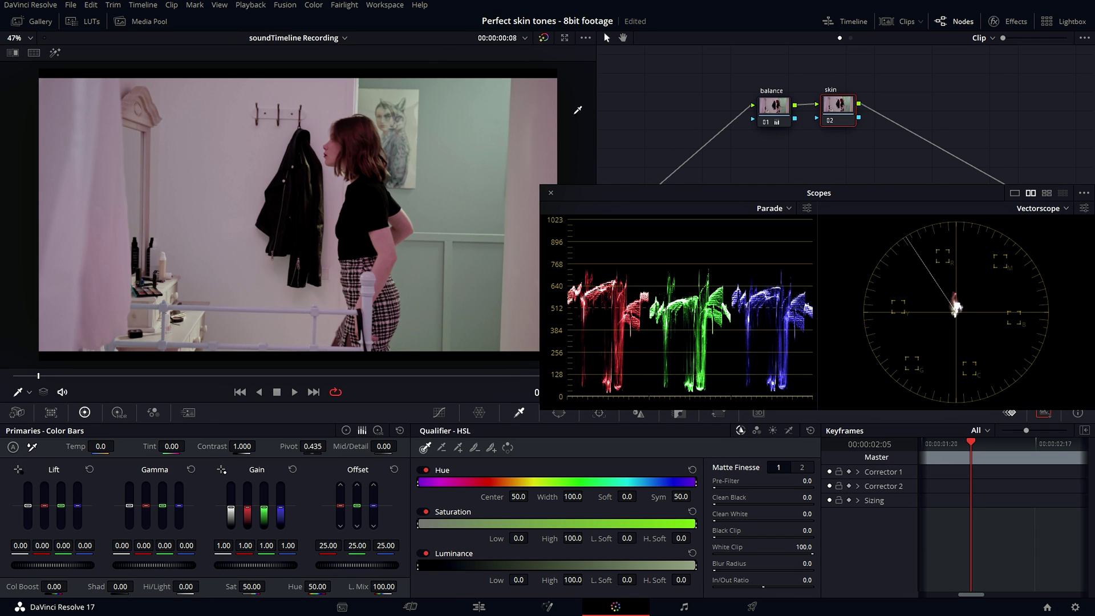
# Apply the Six Vector - Red qualifier preset from the Color menu's presets.
pyautogui.click(313, 5)
pyautogui.moveTo(376, 222)
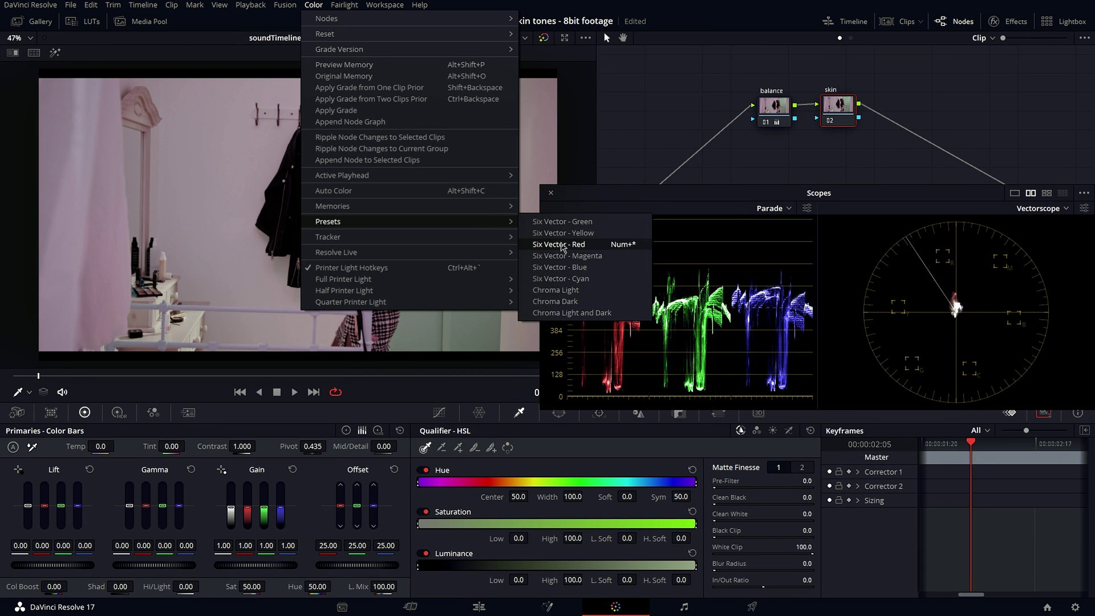
pyautogui.click(624, 245)
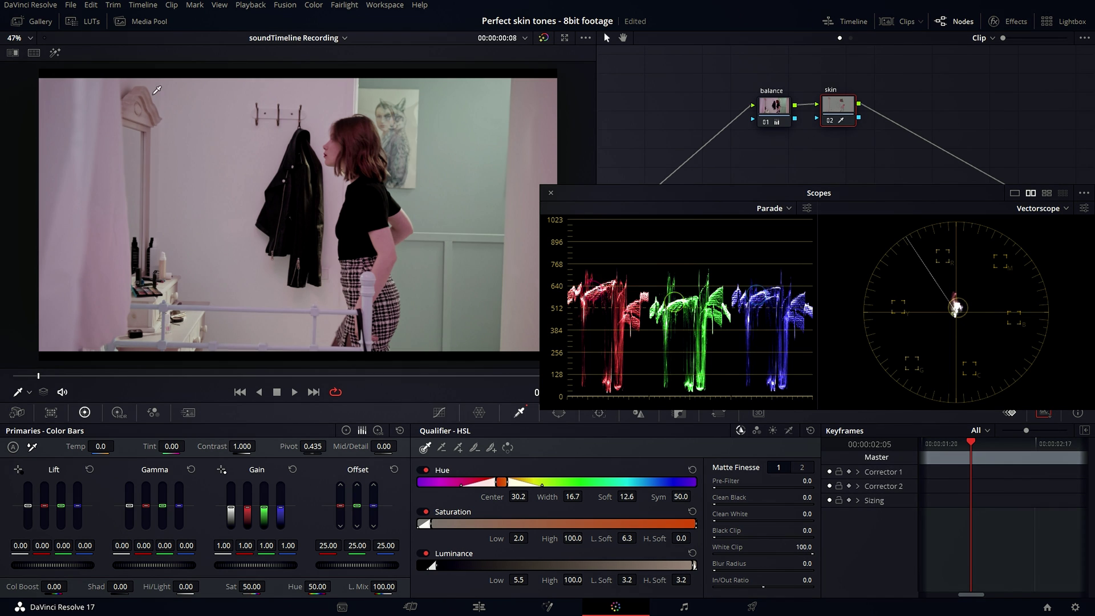
# View the skin matte in Highlight mode and refine it with Pre-Filter 11.0 and Blur Radius 32.8.
pyautogui.click(55, 53)
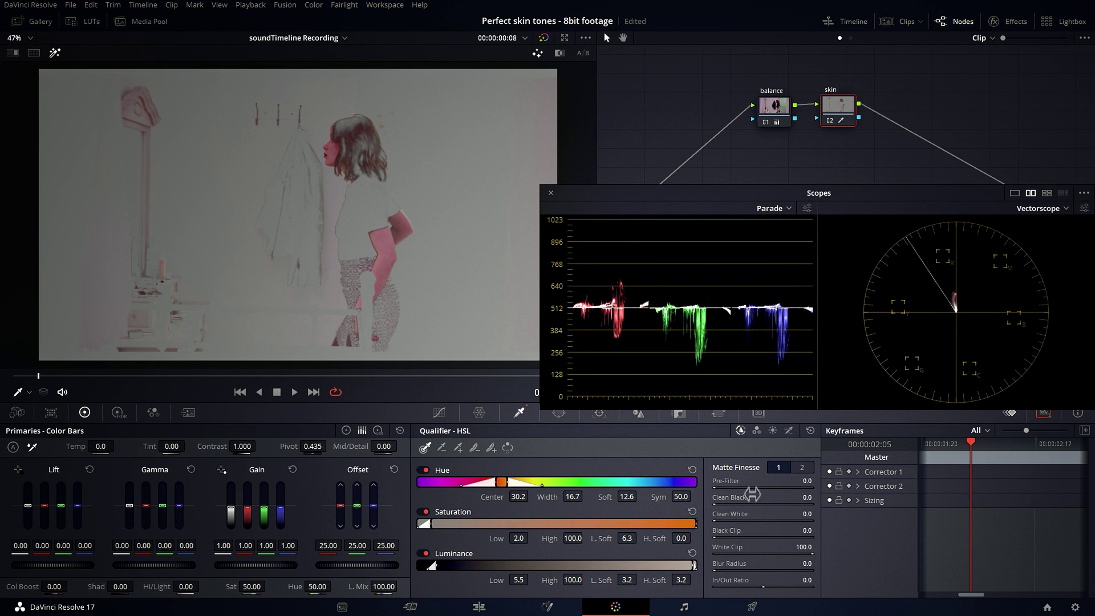
pyautogui.moveTo(713, 488); pyautogui.dragTo(726, 487)
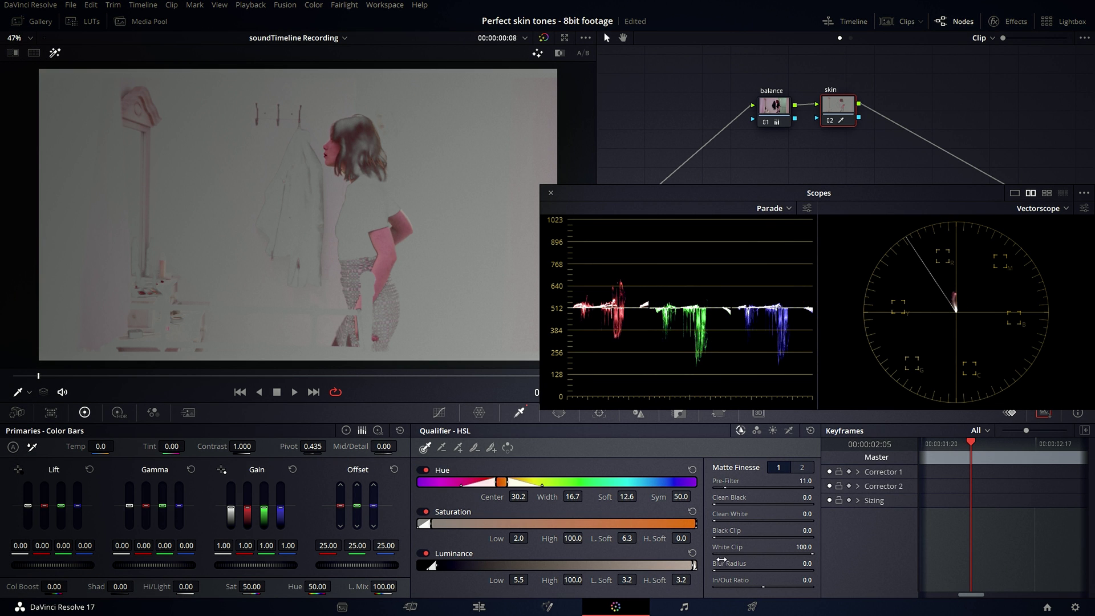
pyautogui.moveTo(713, 569); pyautogui.dragTo(717, 569)
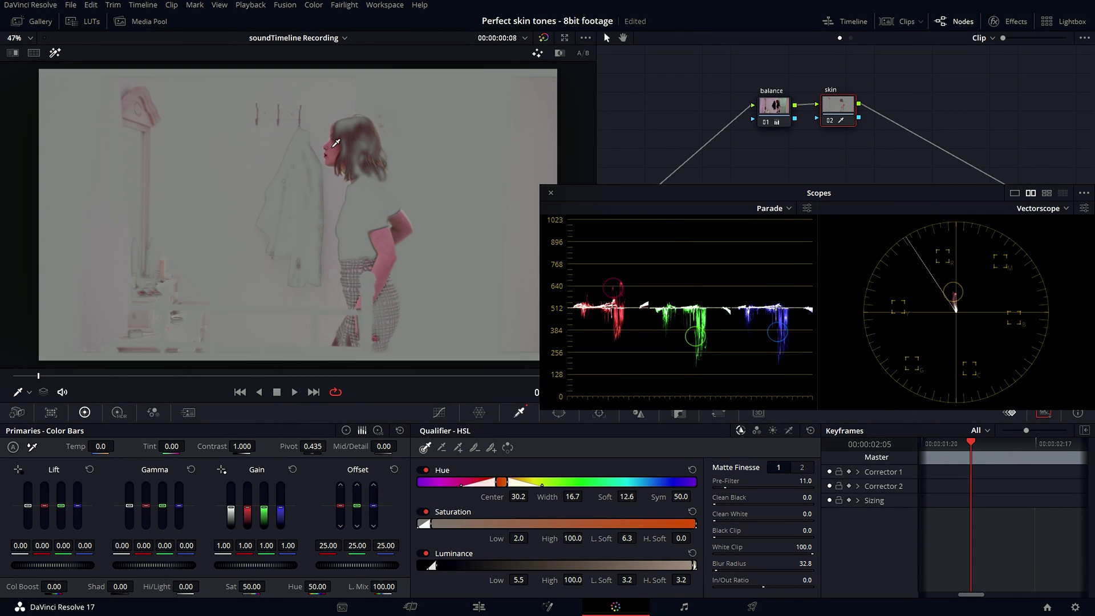
# Save the project, confirm the vectorscope's skin tone indicator is on, and show the Hue vs Hue curve.
pyautogui.hotkey('ctrl', 's')
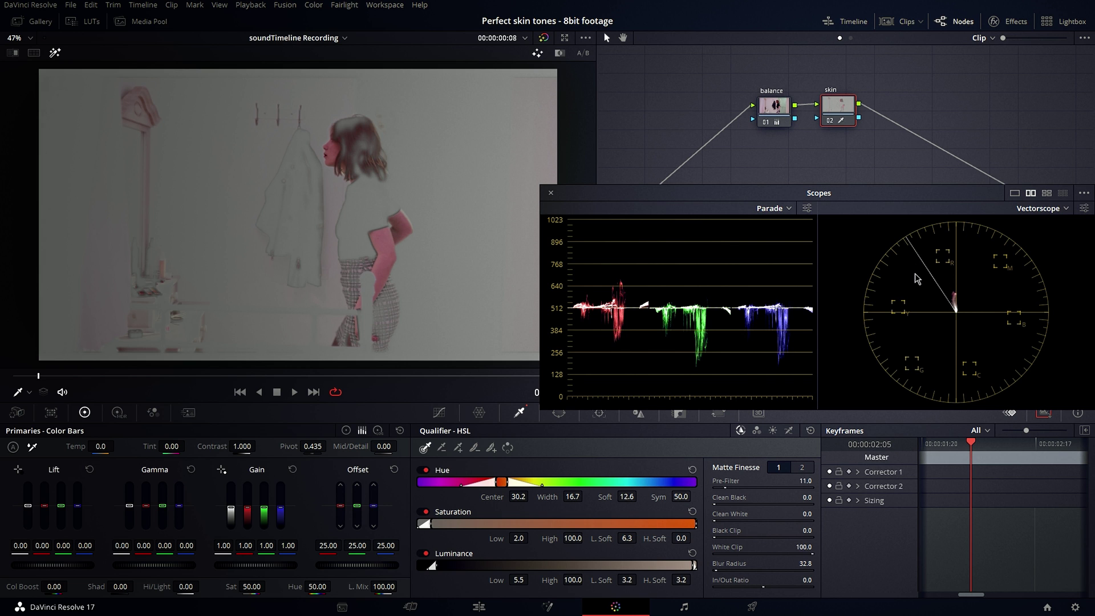
pyautogui.click(1083, 208)
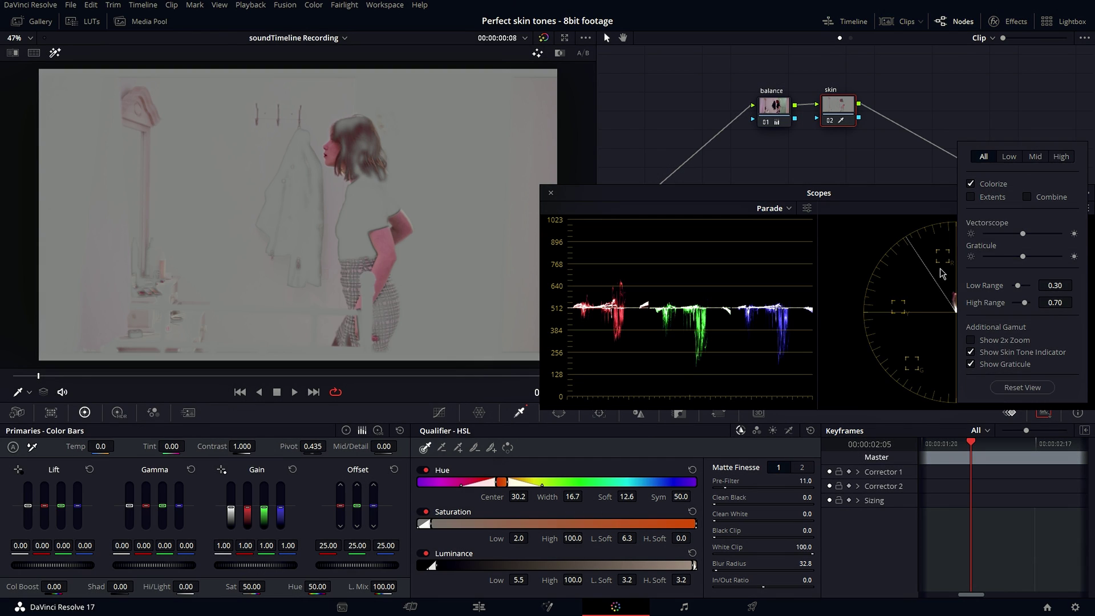
pyautogui.click(942, 282)
pyautogui.click(439, 413)
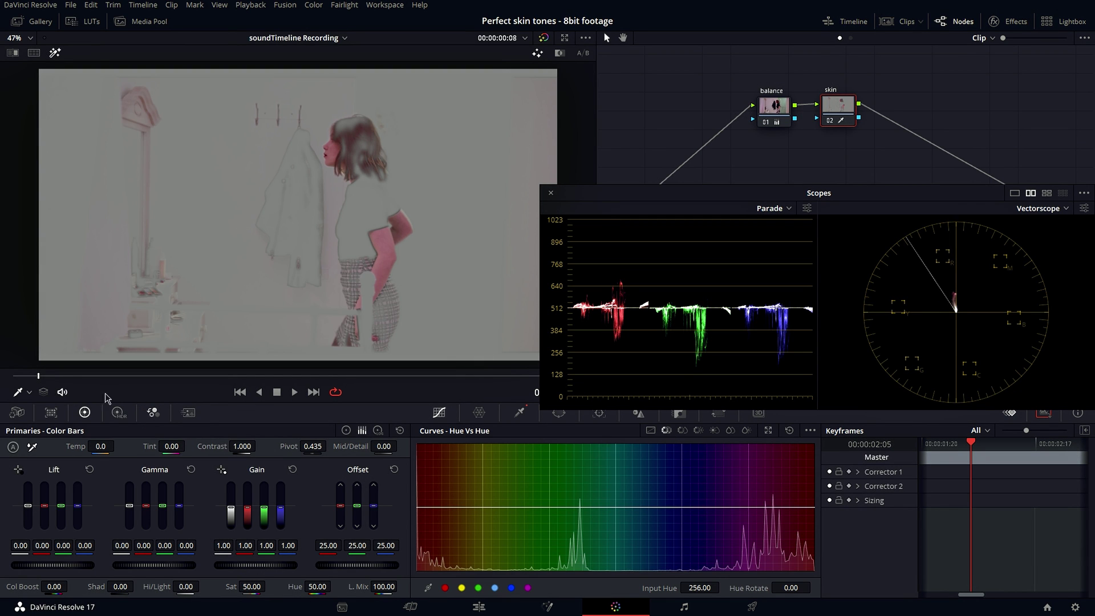
# Sample the subject's skin with the curve eyedropper to add Hue vs Hue control points.
pyautogui.click(18, 394)
pyautogui.click(390, 237)
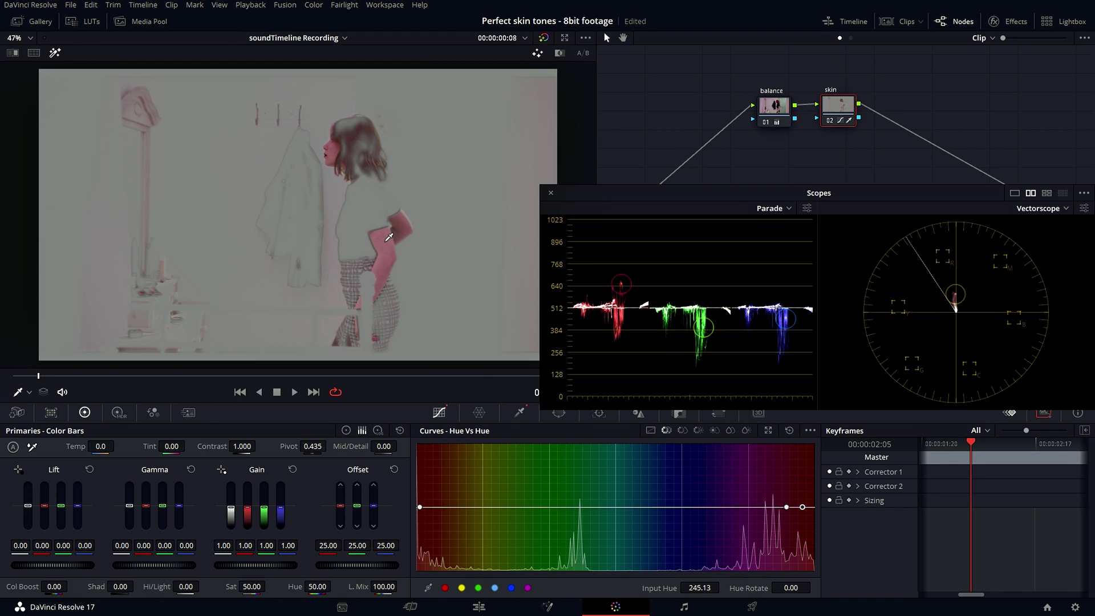
pyautogui.moveTo(710, 589); pyautogui.dragTo(702, 589)
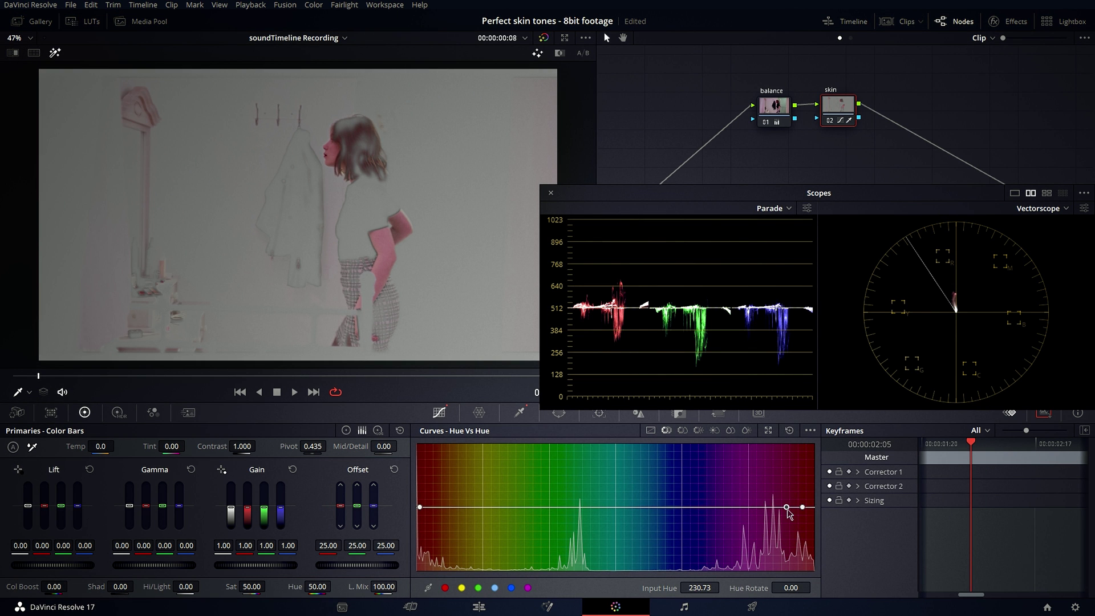
# Reposition the outer curve points, sliding the left point up to hue 267.77.
pyautogui.click(419, 507)
pyautogui.click(803, 507)
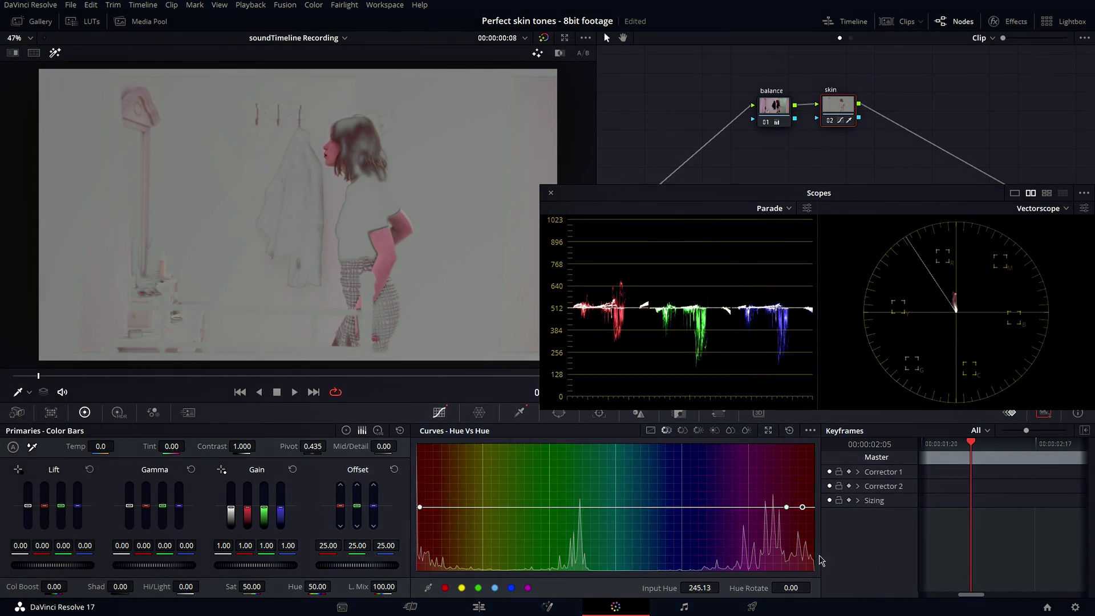
pyautogui.click(787, 508)
pyautogui.moveTo(700, 588); pyautogui.dragTo(696, 588)
pyautogui.click(420, 508)
pyautogui.moveTo(421, 509); pyautogui.dragTo(430, 509)
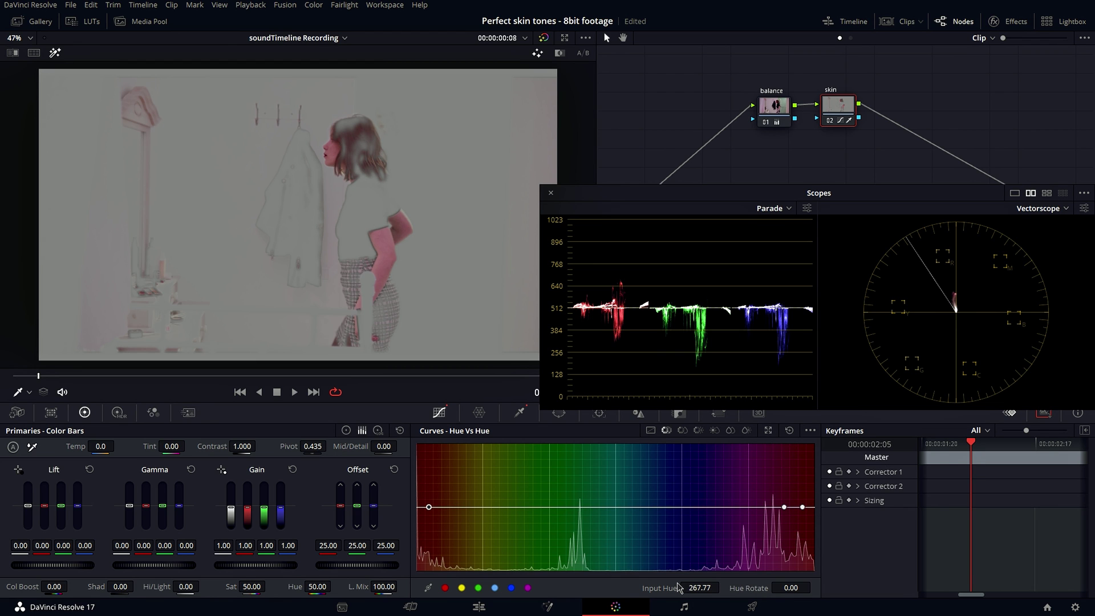
# Rotate the 245.13 skin point's hue to -23.10 so skin follows the skin tone line.
pyautogui.click(802, 508)
pyautogui.moveTo(791, 588); pyautogui.dragTo(860, 588)
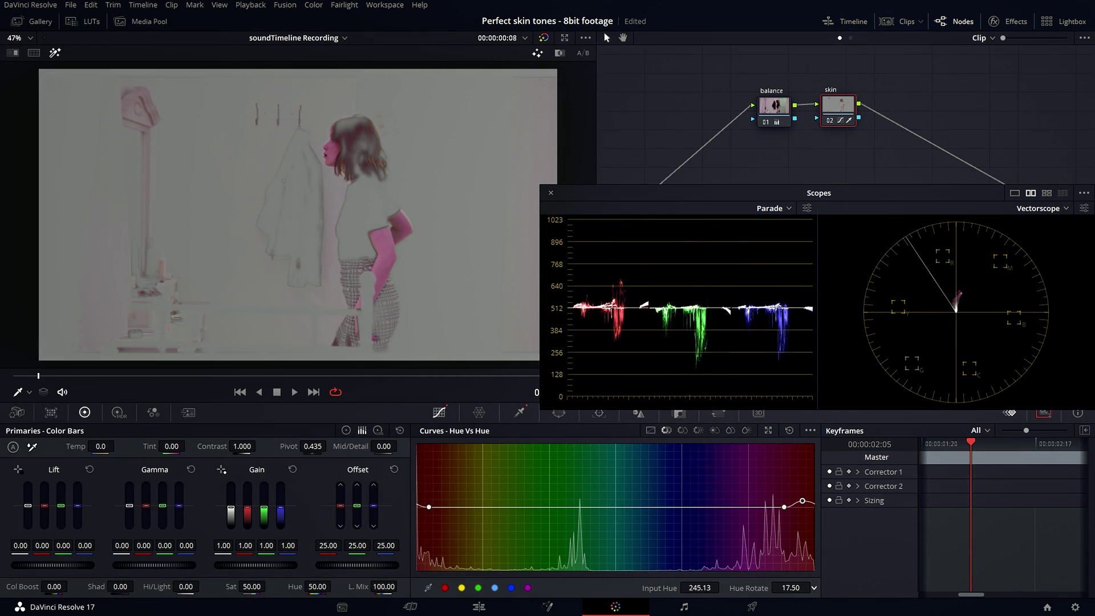
pyautogui.moveTo(791, 588); pyautogui.dragTo(660, 588)
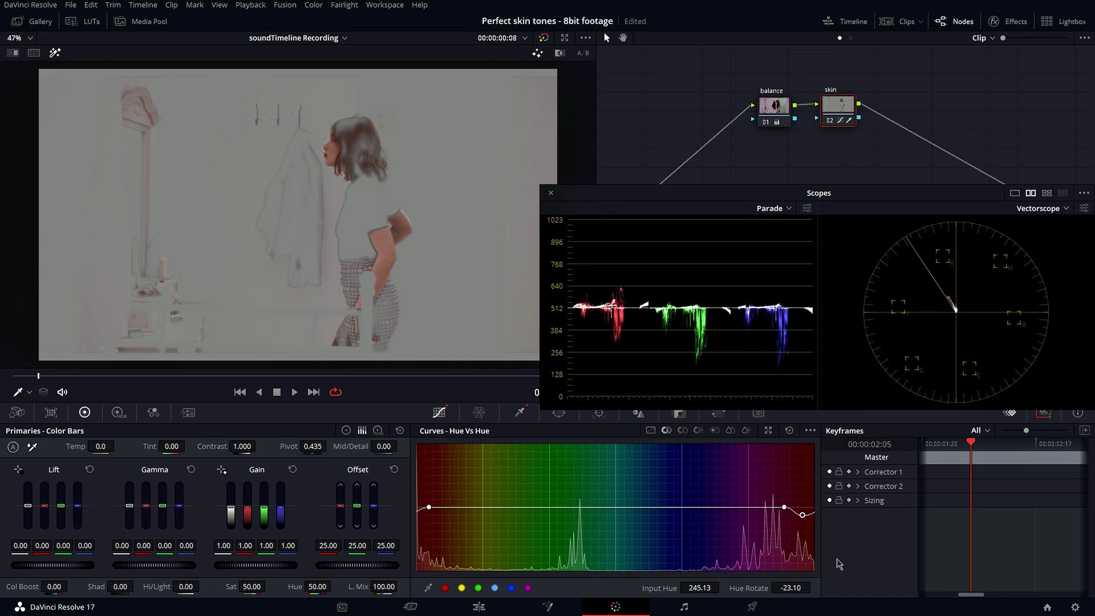
pyautogui.moveTo(429, 507); pyautogui.dragTo(434, 507)
# Switch Curves to Hue vs Lum and sample the subject's skin to add points.
pyautogui.click(683, 431)
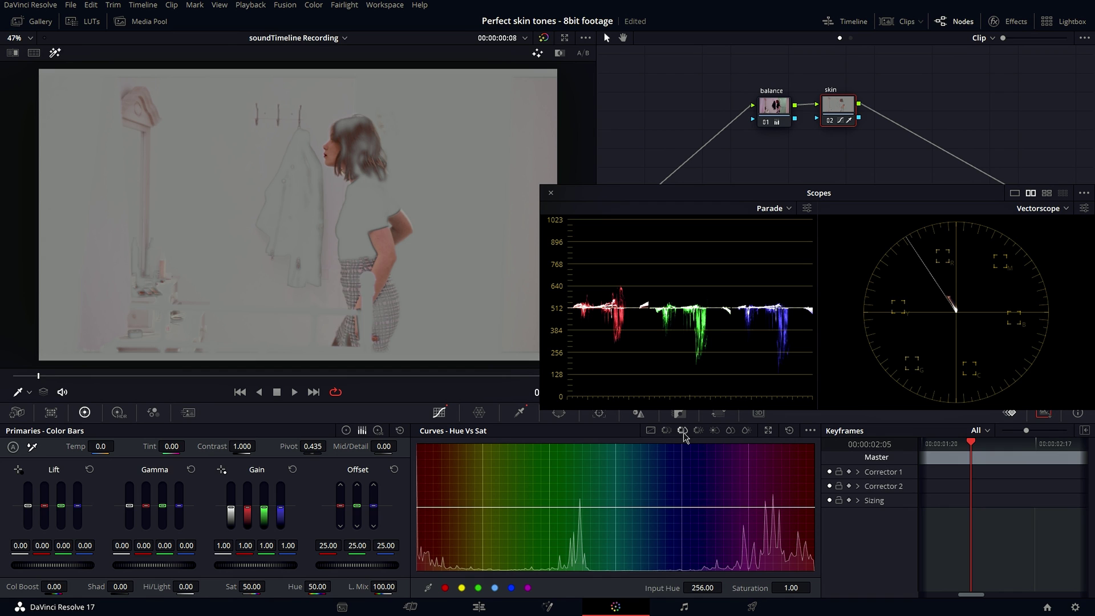
pyautogui.click(698, 431)
pyautogui.click(388, 242)
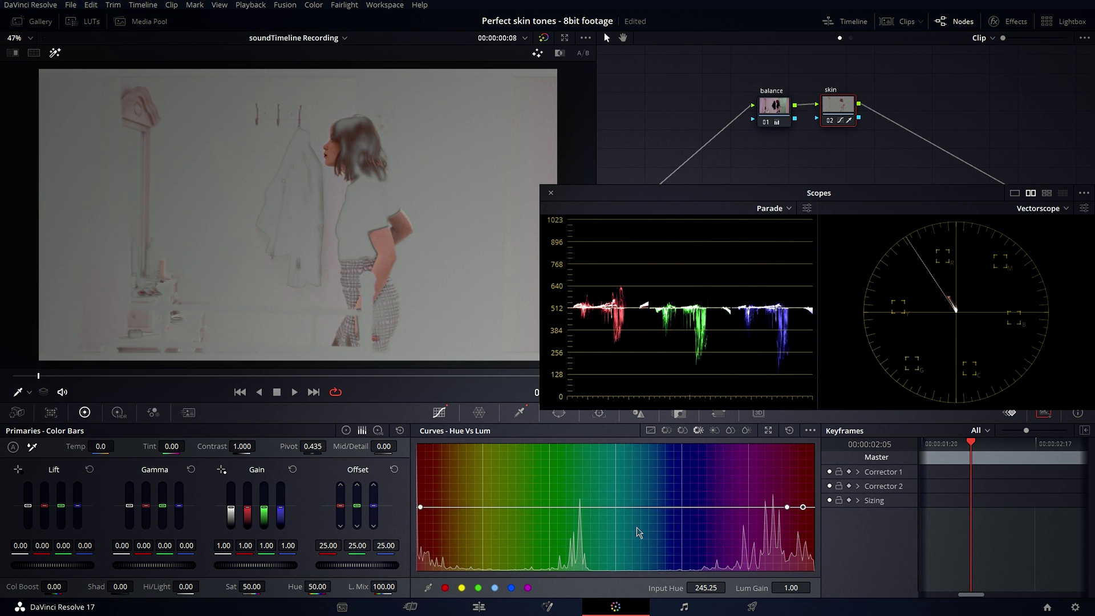
# Position the side points and raise the 245.25 skin point's Lum Gain to 1.10.
pyautogui.click(787, 507)
pyautogui.moveTo(787, 507); pyautogui.dragTo(779, 508)
pyautogui.moveTo(419, 507); pyautogui.dragTo(429, 508)
pyautogui.click(804, 507)
pyautogui.moveTo(793, 587); pyautogui.dragTo(805, 588)
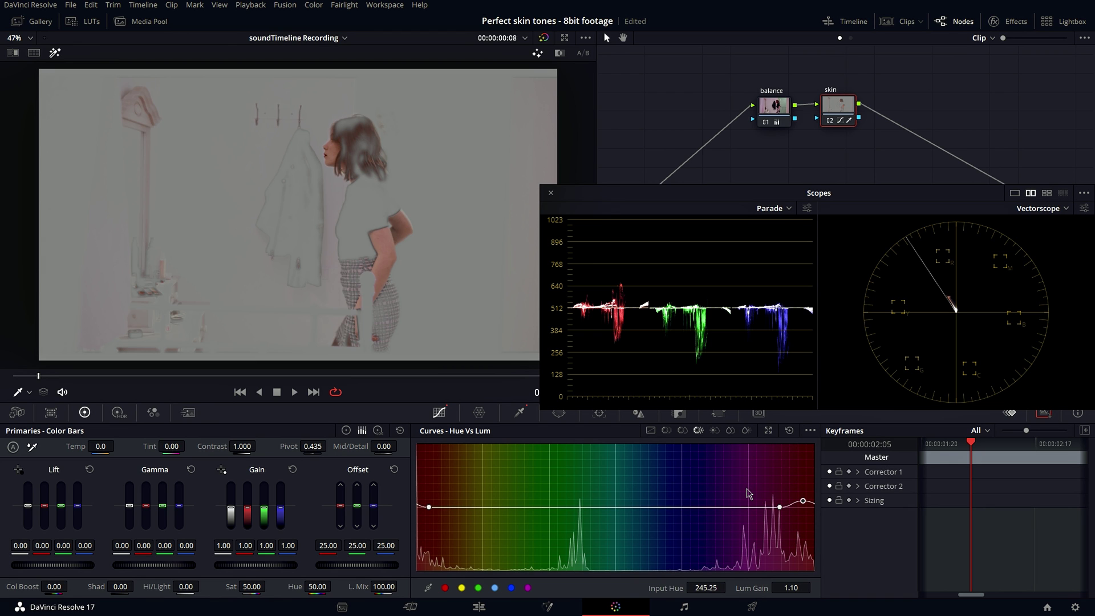
# Reset the qualifier, then compare by toggling the skin node (Ctrl+D) and bypassing all grades (Shift+D).
pyautogui.click(519, 412)
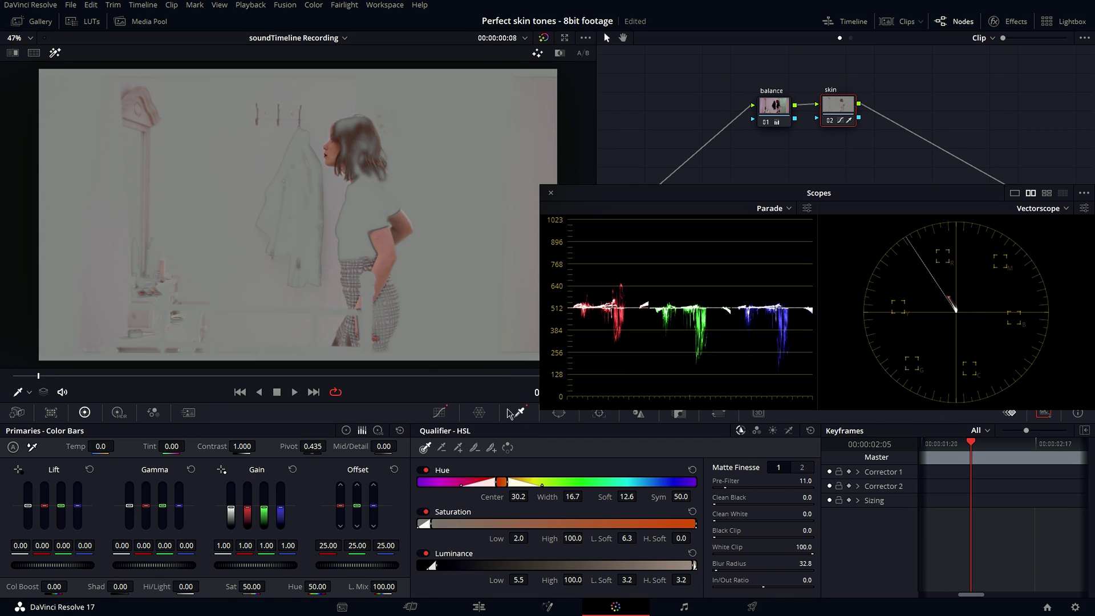
pyautogui.click(810, 431)
pyautogui.hotkey('ctrl', 'd')
pyautogui.hotkey('ctrl', 'd')
pyautogui.hotkey('ctrl', 'd')
pyautogui.hotkey('ctrl', 'd')
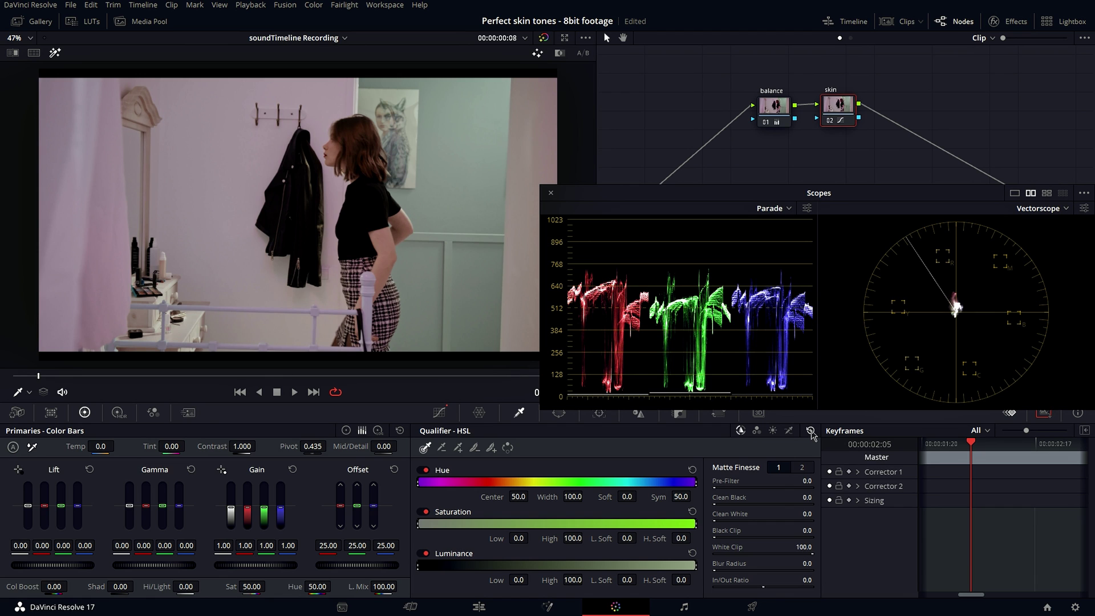
pyautogui.hotkey('ctrl', 'd')
pyautogui.hotkey('ctrl', 'd')
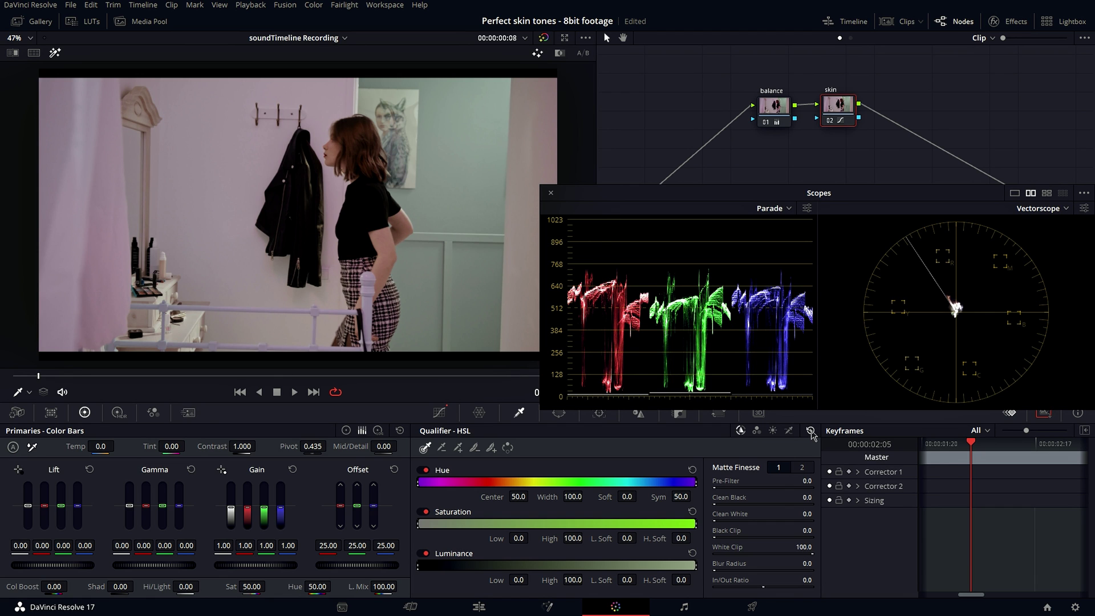
pyautogui.hotkey('ctrl', 'd')
pyautogui.hotkey('ctrl', 'd')
pyautogui.hotkey('ctrl', 'd')
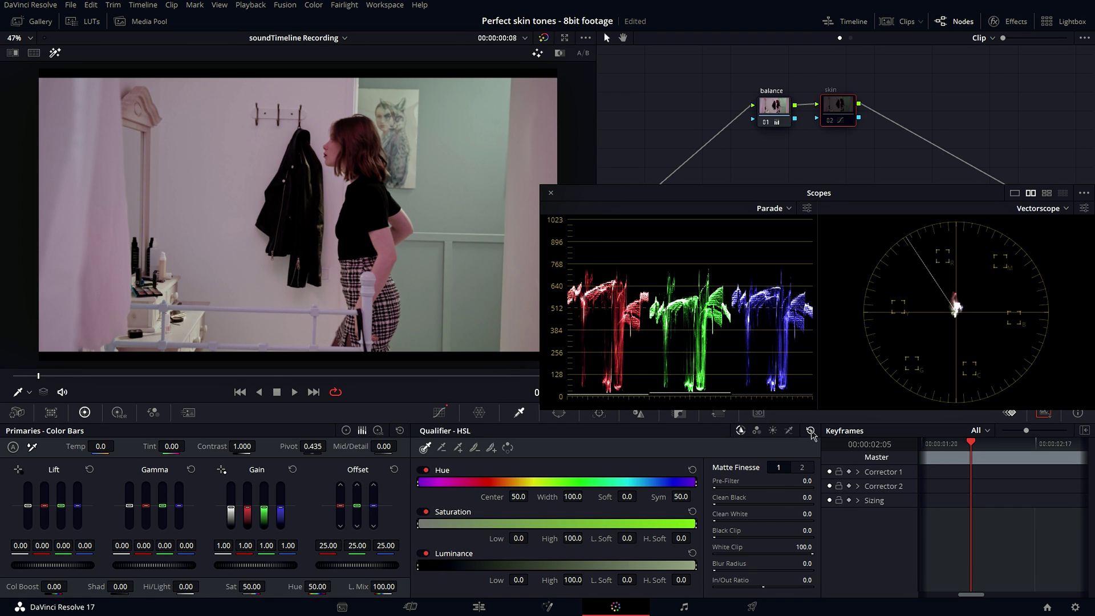
pyautogui.hotkey('ctrl', 'd')
pyautogui.hotkey('ctrl', 'd')
pyautogui.hotkey('ctrl', 'd')
pyautogui.hotkey('ctrl', 'd')
pyautogui.hotkey('ctrl', 'd')
pyautogui.hotkey('shift', 'd')
pyautogui.hotkey('shift', 'd')
pyautogui.hotkey('shift', 'd')
pyautogui.hotkey('shift', 'd')
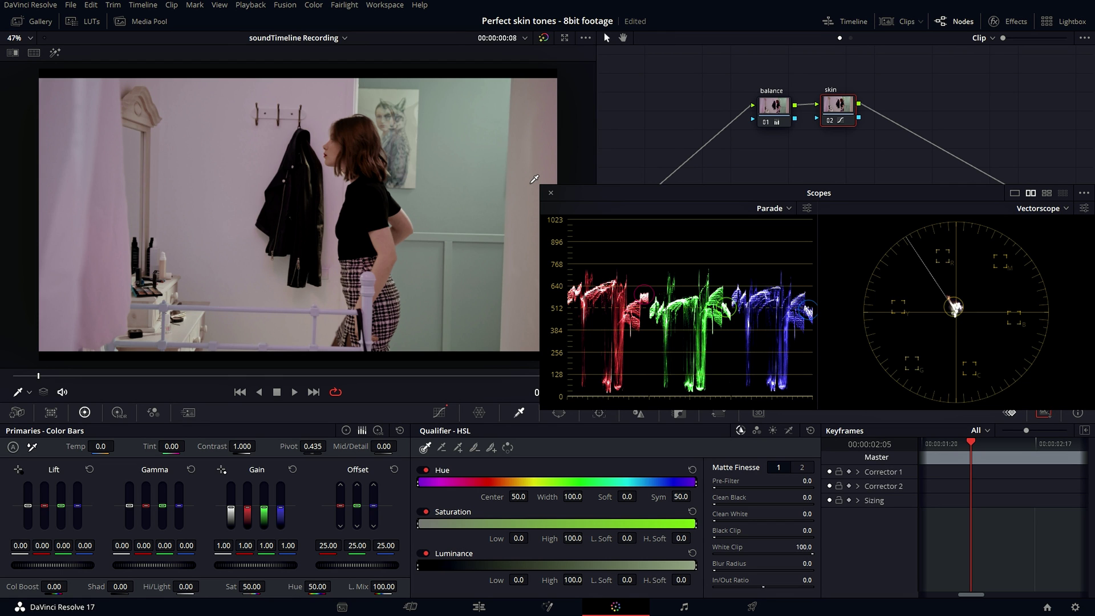
pyautogui.hotkey('shift', 'd')
pyautogui.hotkey('shift', 'd')
pyautogui.hotkey('shift', 'd')
pyautogui.hotkey('shift', 'd')
pyautogui.hotkey('shift', 'd')
pyautogui.hotkey('shift', 'd')
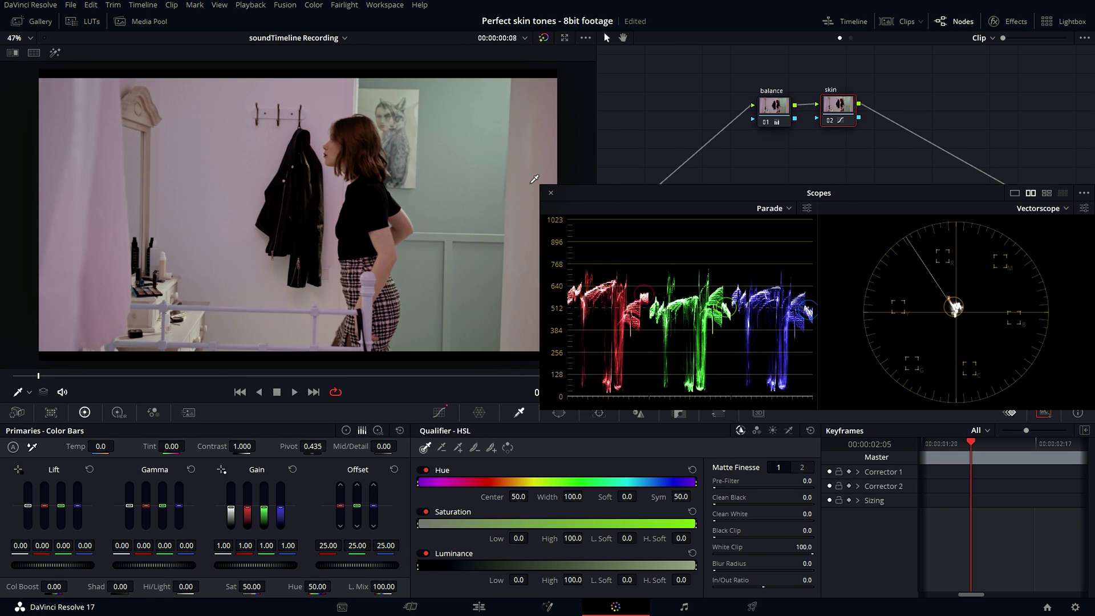